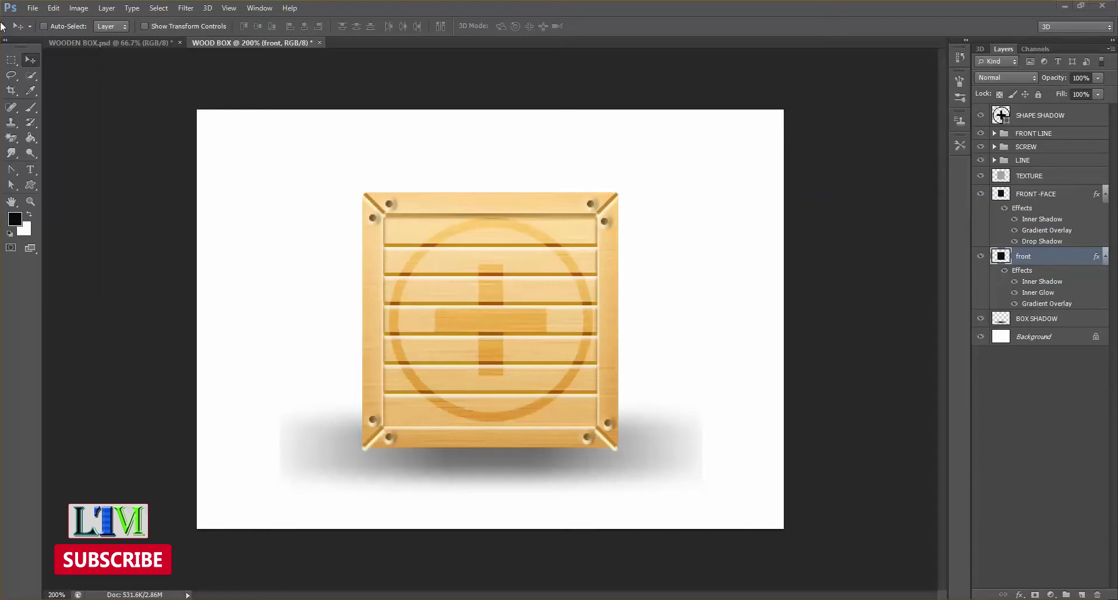
Select the layer range from SHAPE SHADOW down to BOX SHADOW, excluding Background.
left_click(1060, 117)
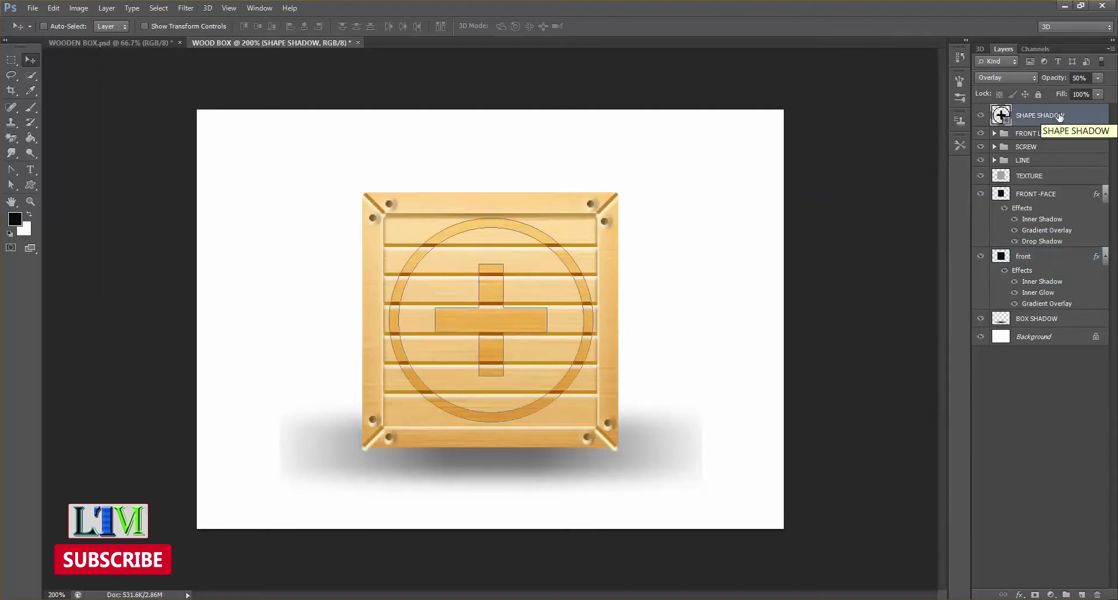
left_click(1051, 320, "shift")
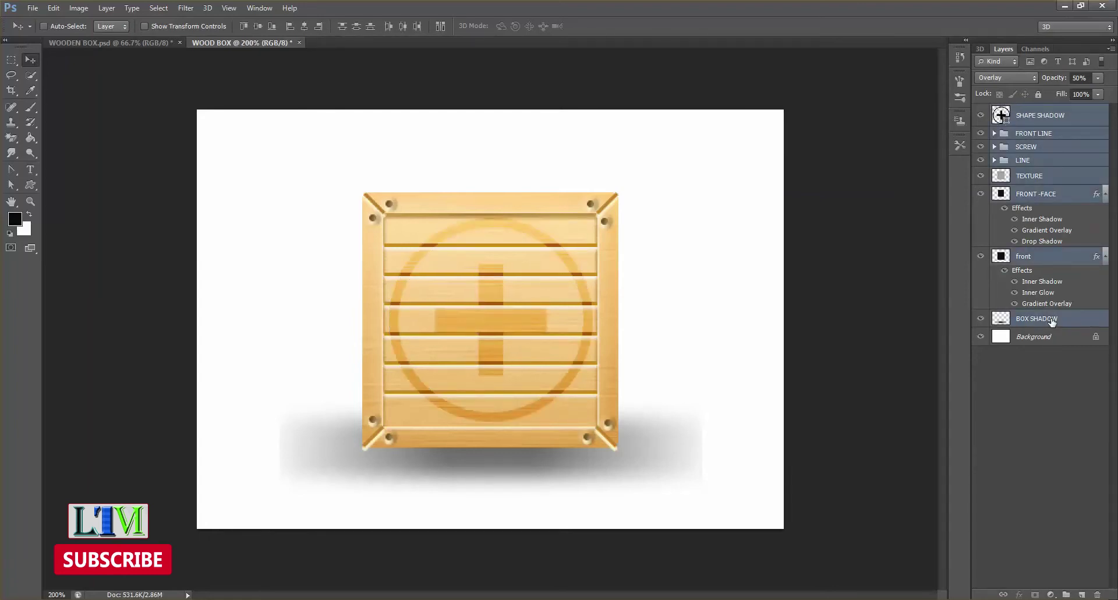
Scale the crate and its shadow to about 69%, shifting it slightly right and down.
key("ctrl+t")
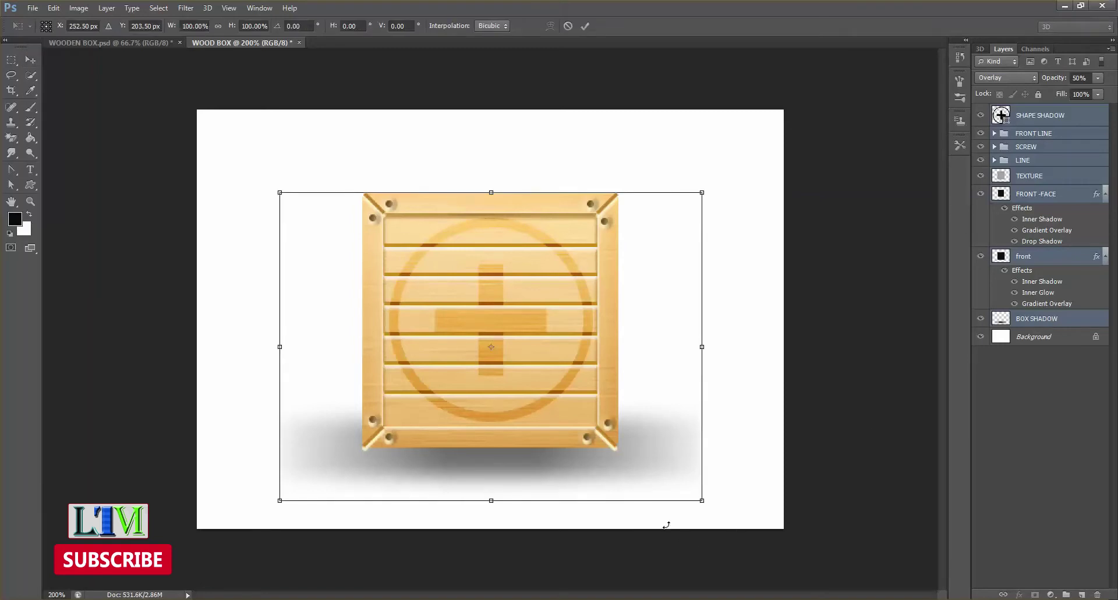
left_click_drag(703, 502, 621, 404)
left_click_drag(466, 356, 528, 408)
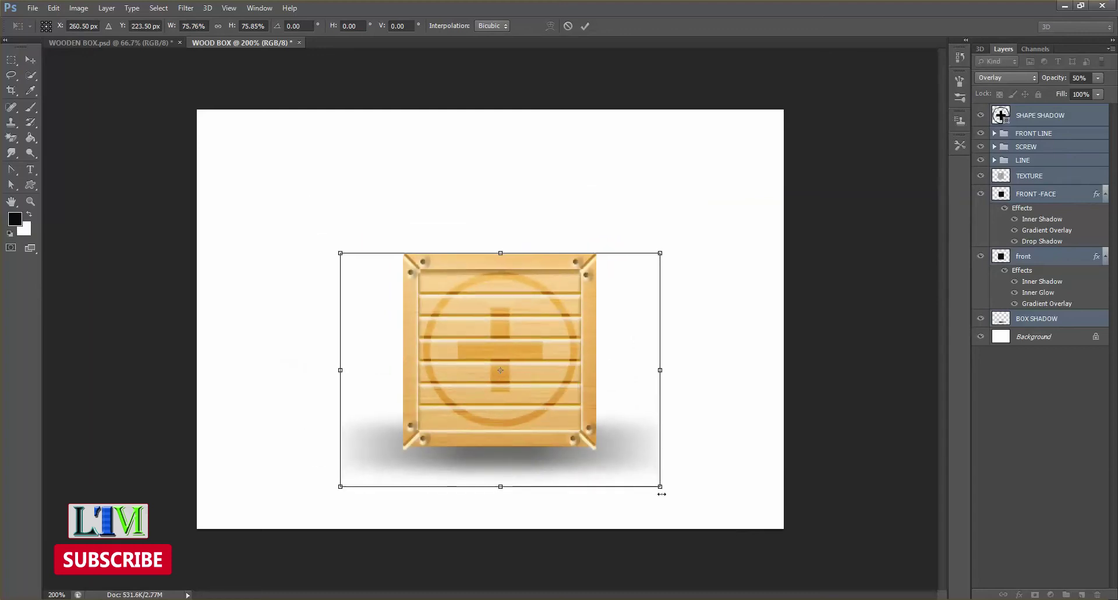
left_click_drag(659, 487, 632, 466)
left_click_drag(566, 419, 574, 428)
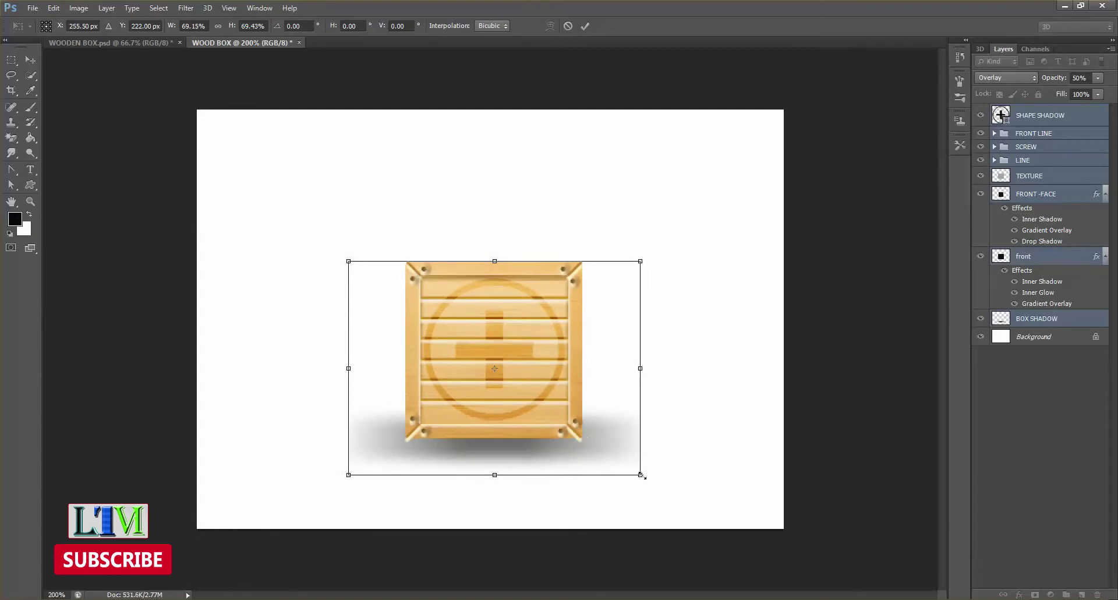
mouse_move(640, 474)
left_mouse_down()
mouse_move(628, 463)
mouse_move(645, 474)
left_mouse_up()
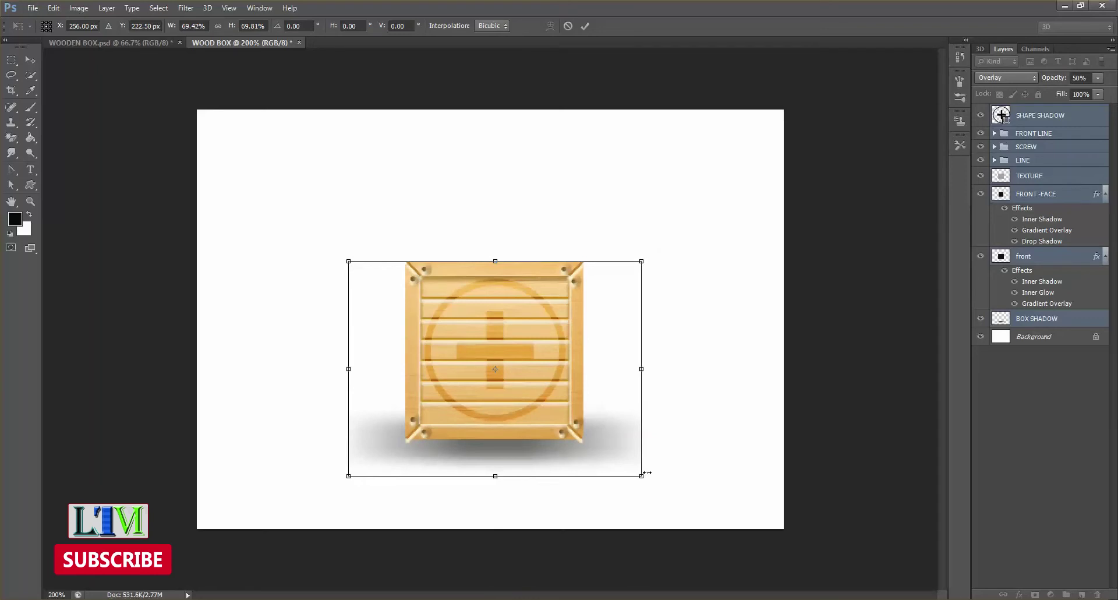
key("Return")
left_click(1039, 117)
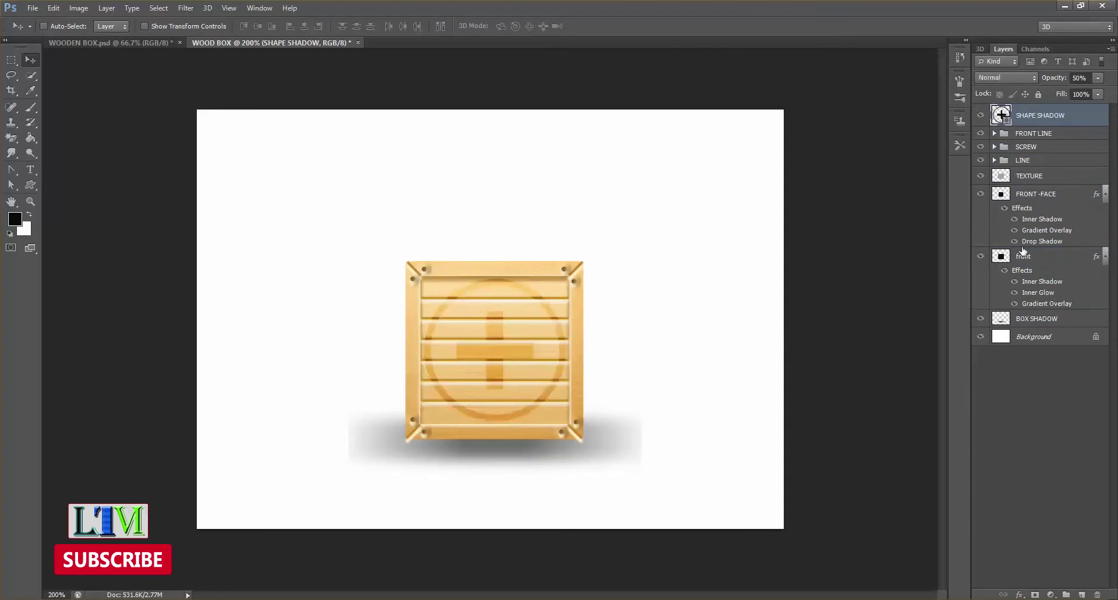
left_click(1039, 296)
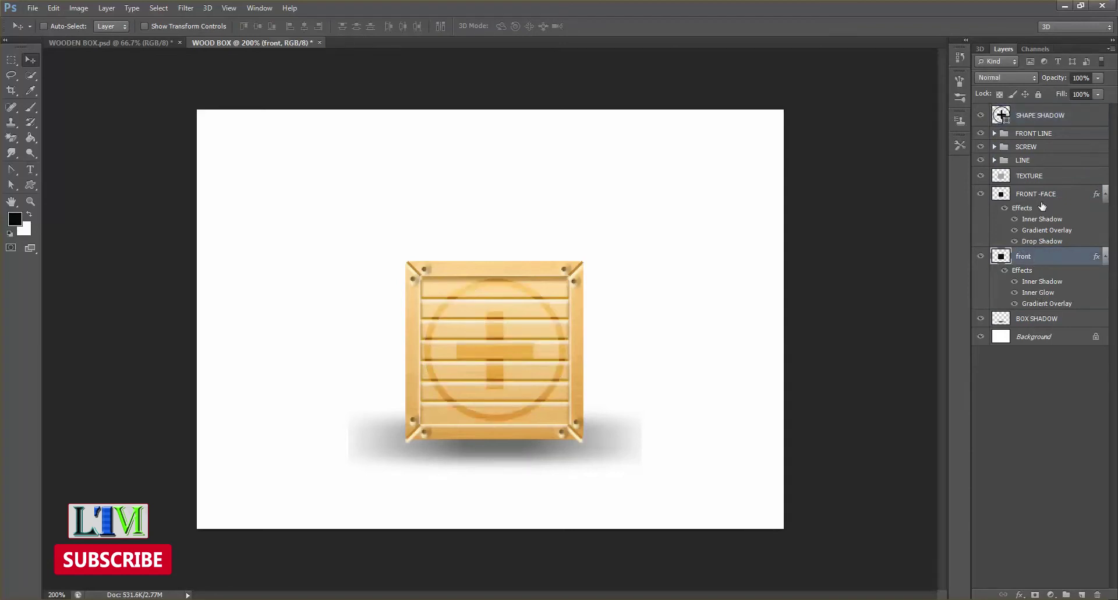
Hide the SHAPE SHADOW, BOX SHADOW and Background layers.
left_click(1041, 117)
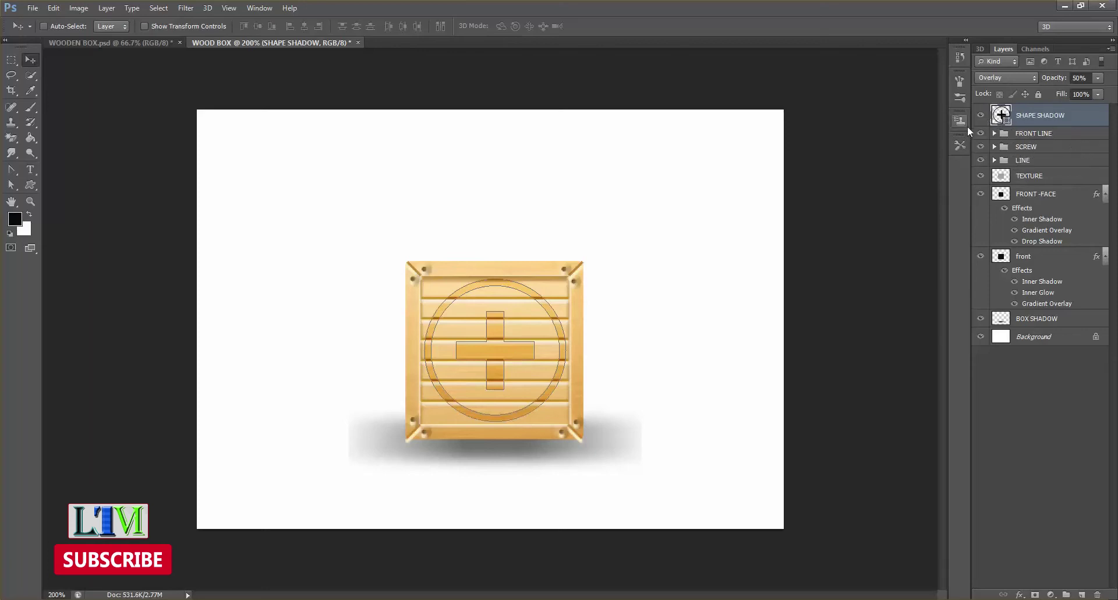
left_click(979, 116)
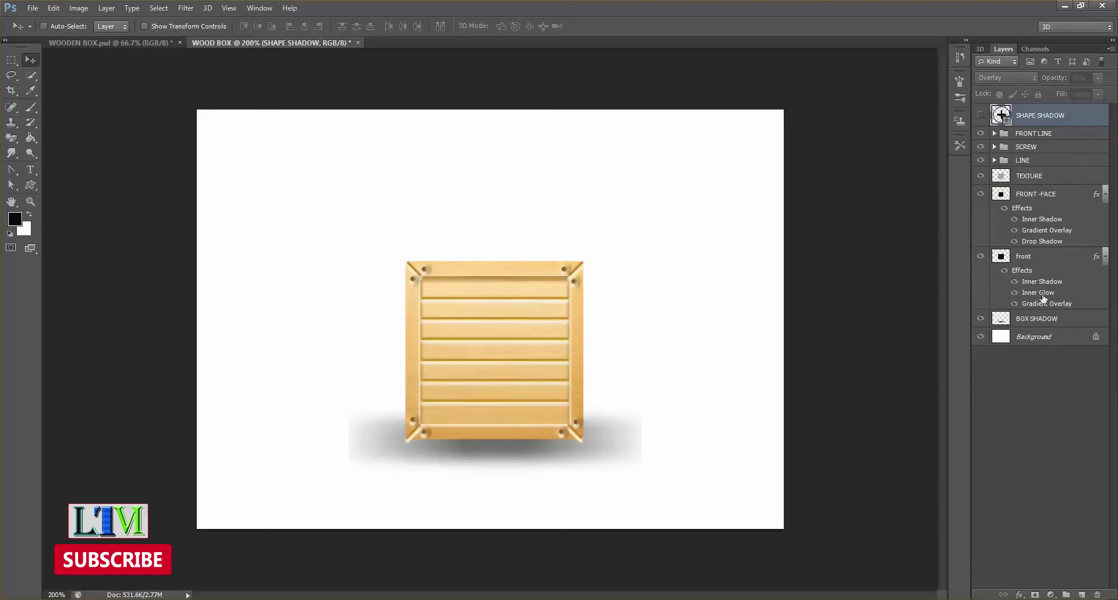
left_click(981, 319)
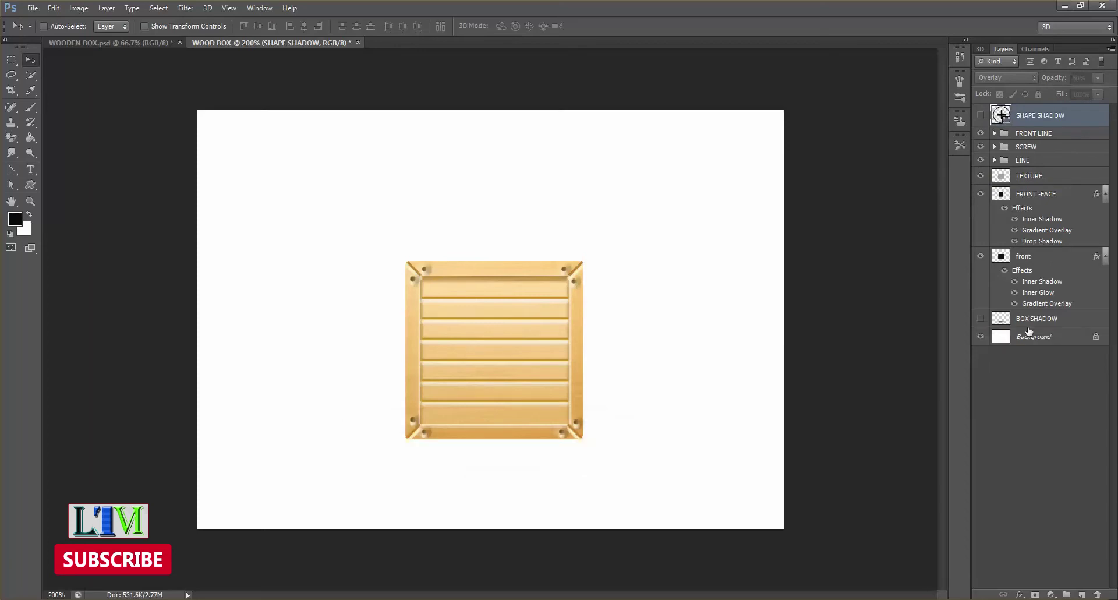
left_click(981, 336)
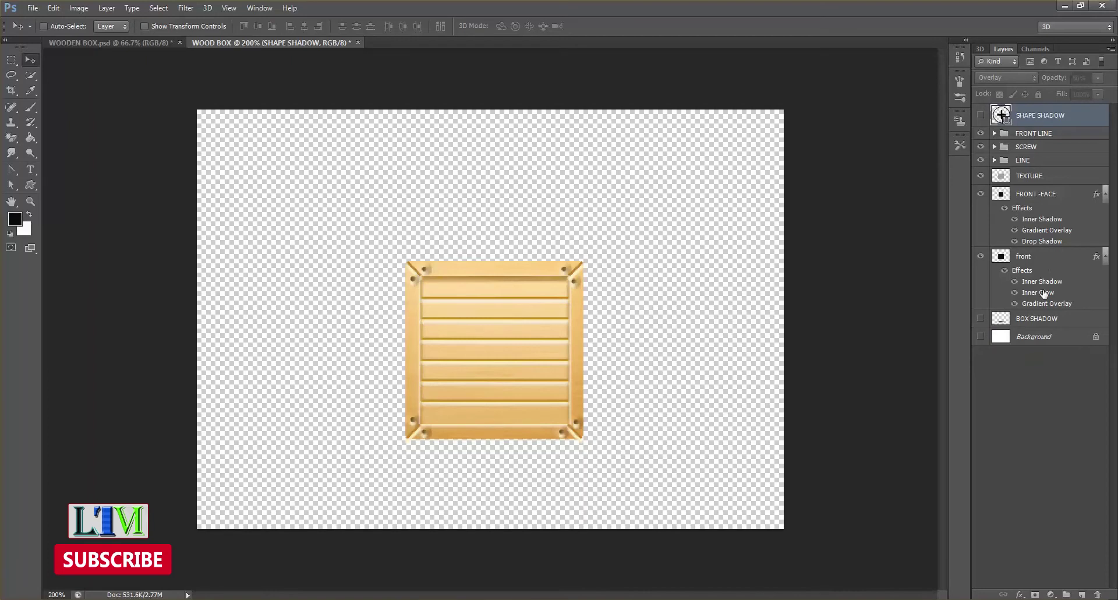
Select the layers from FRONT LINE down to front, leaving out BOX SHADOW.
left_click(1034, 133)
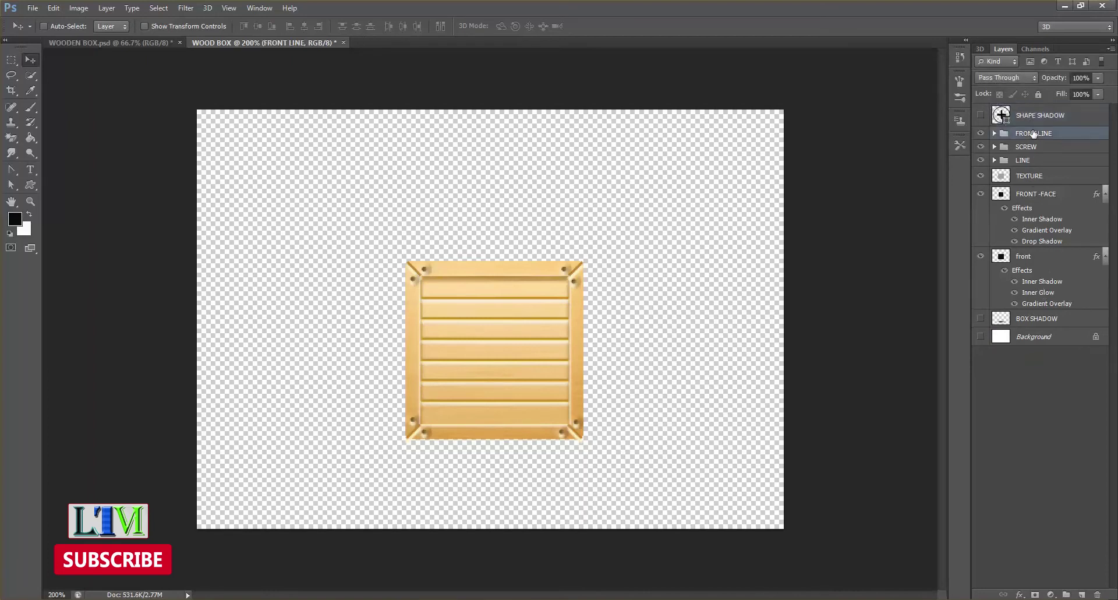
left_click(1038, 320, "shift")
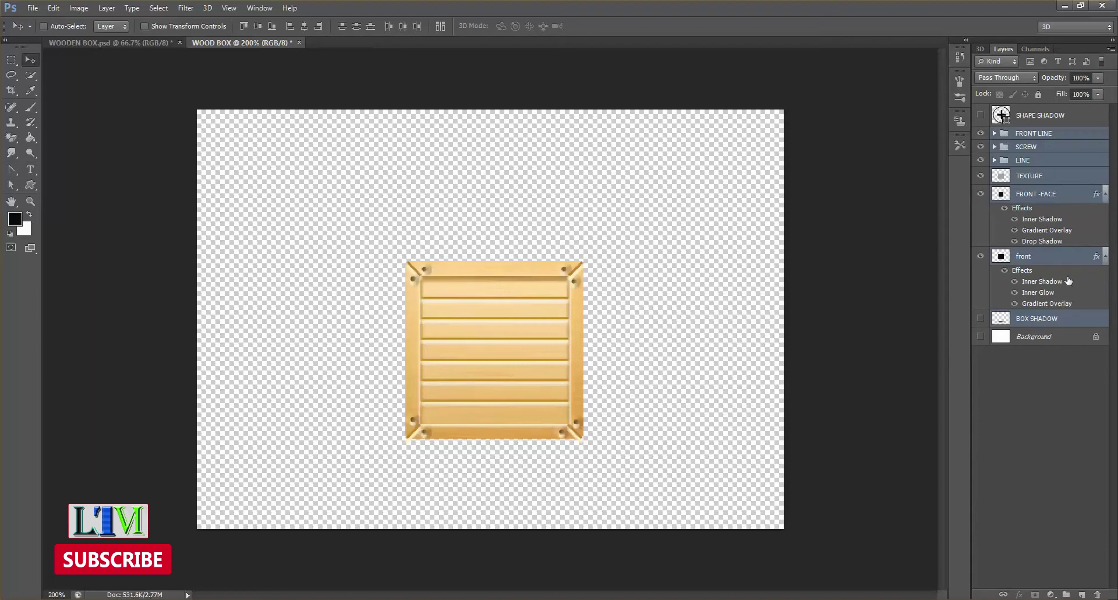
left_click(1049, 322, "ctrl")
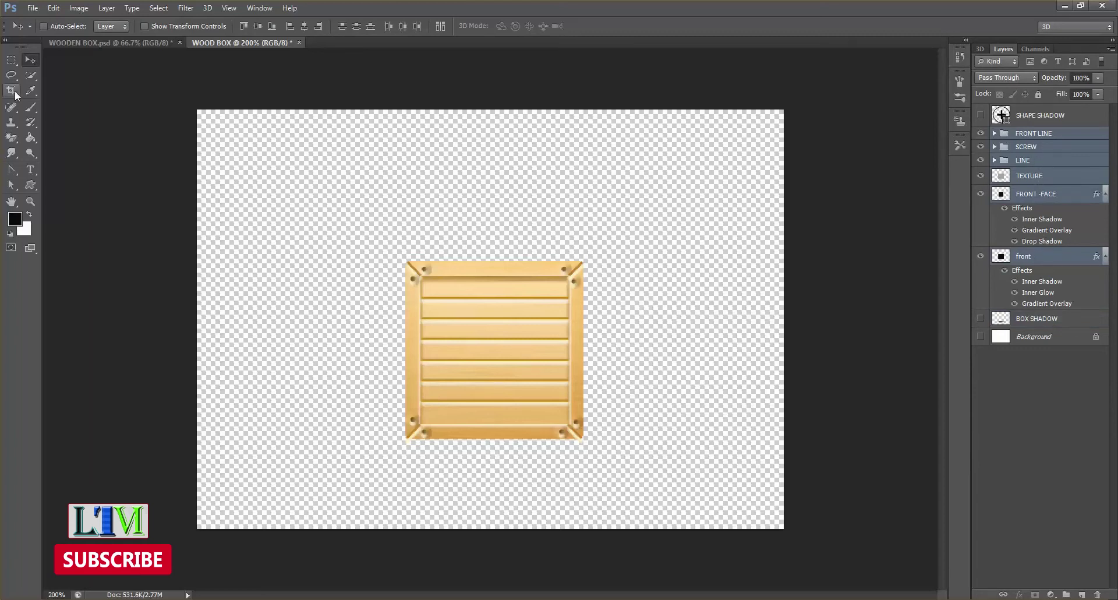
Copy Merged a rectangular selection around the crate front.
left_click(11, 60)
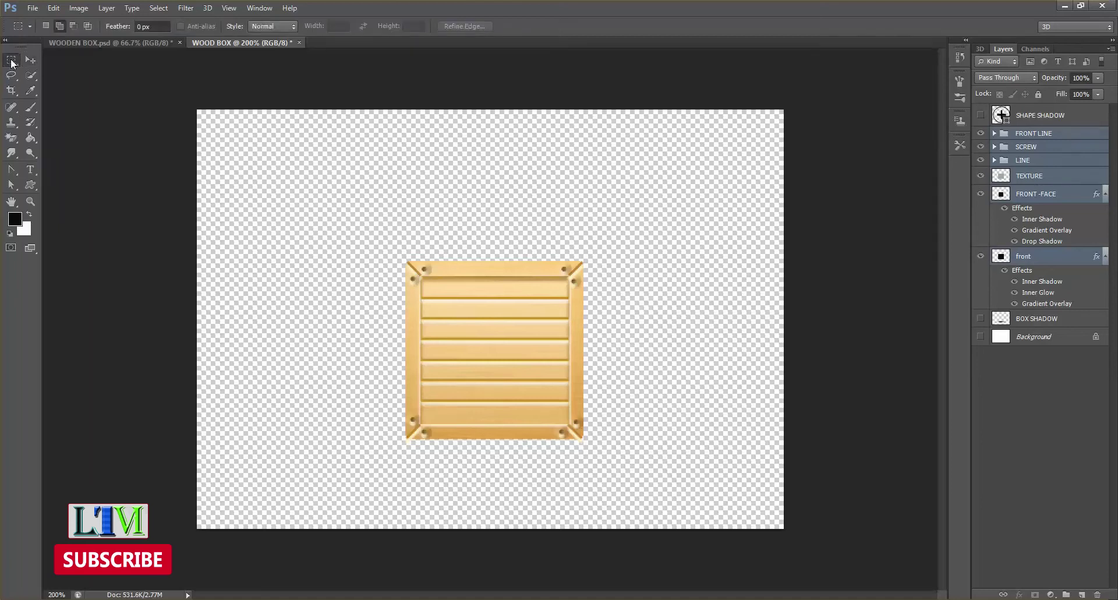
left_click_drag(309, 183, 707, 493)
left_click(707, 493)
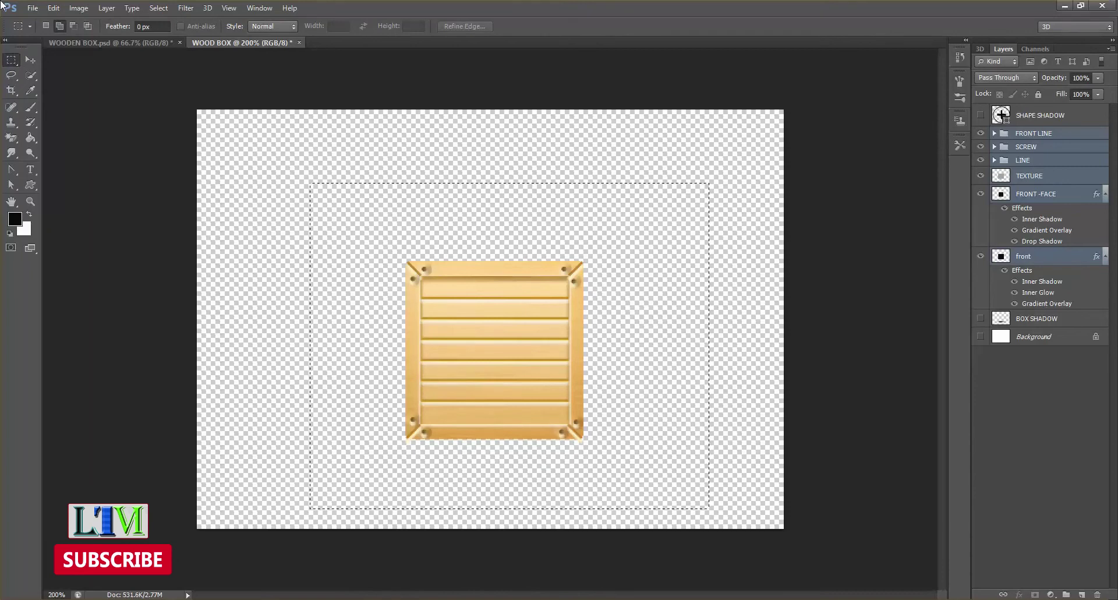
left_click(54, 8)
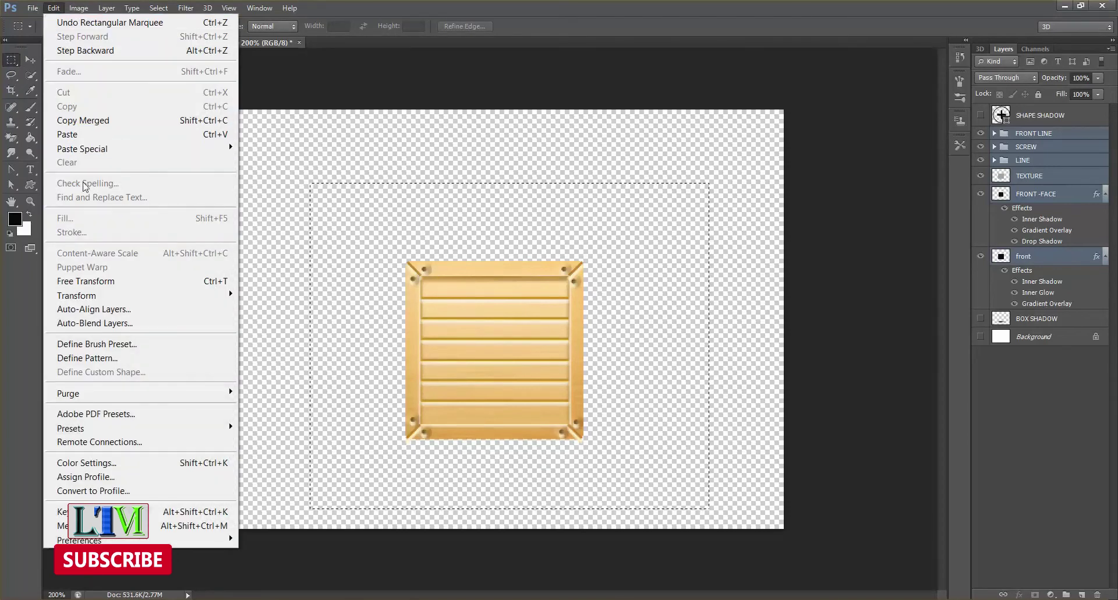
left_click(100, 121)
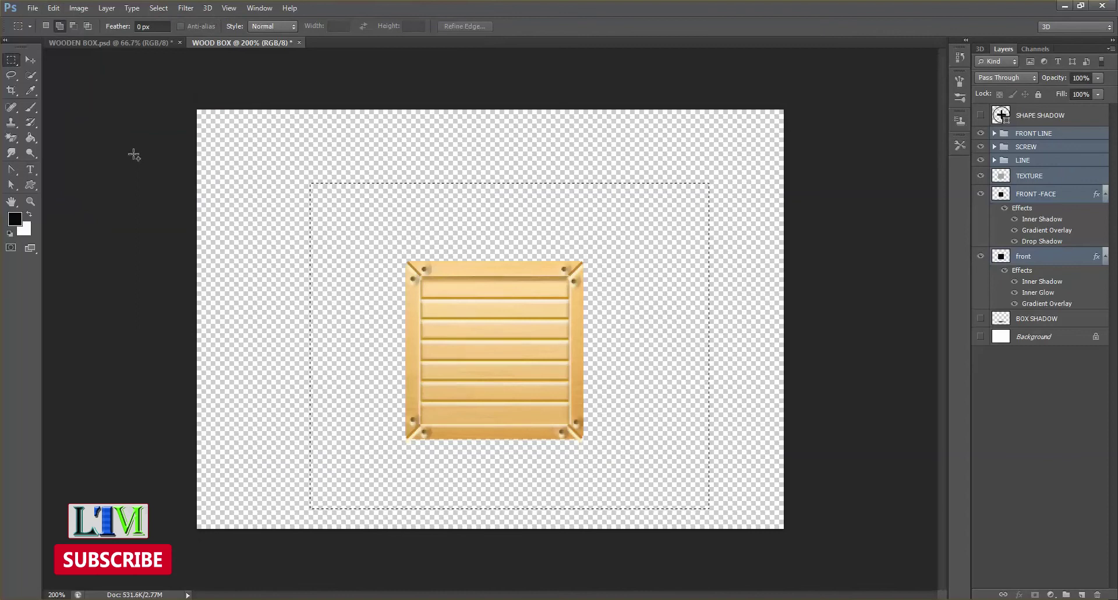
Add a new layer named ROOF to hold the merged crate copy.
left_click(1082, 594)
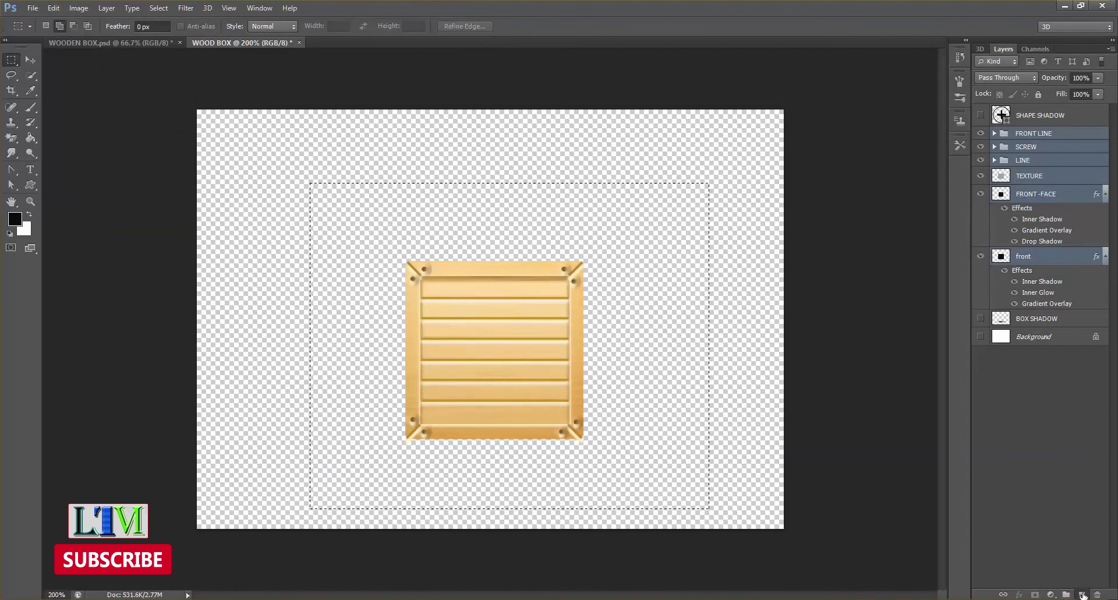
double_click(1030, 136)
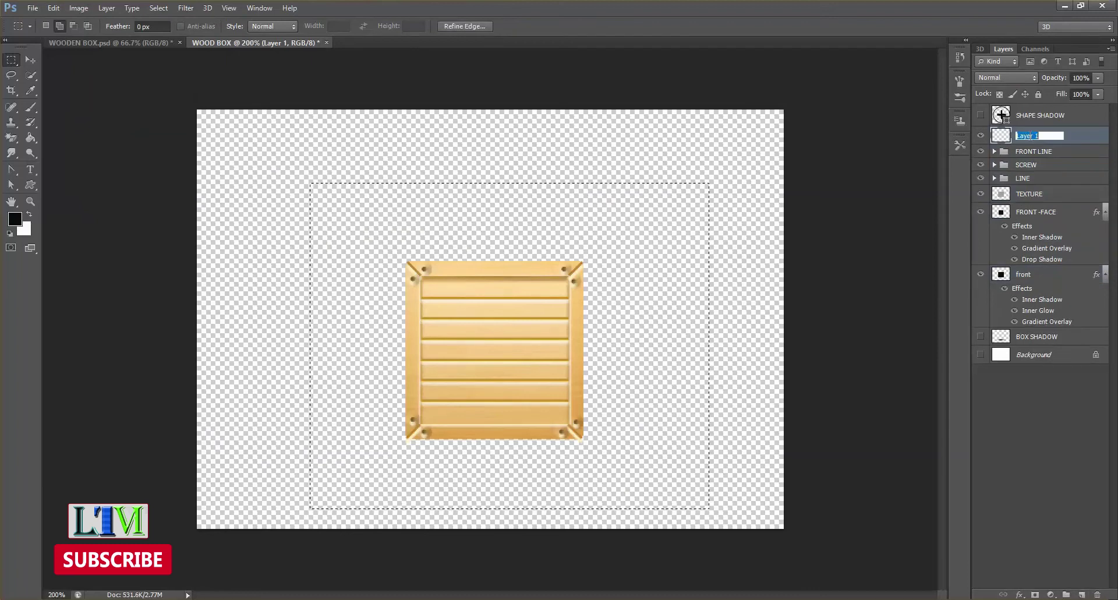
type("ROOF")
key("Return")
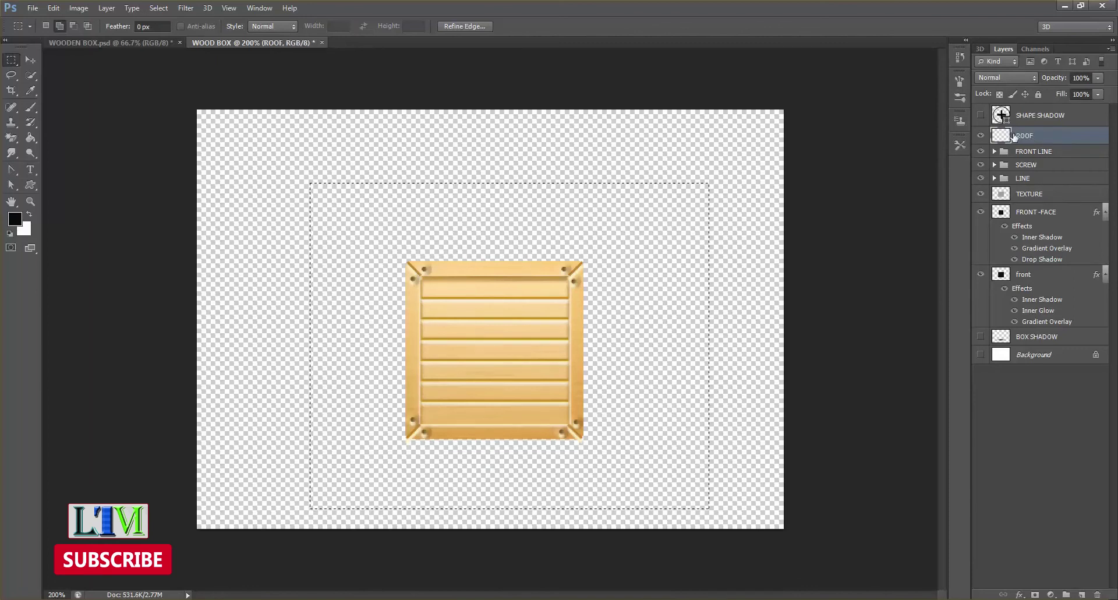
key("ctrl+d")
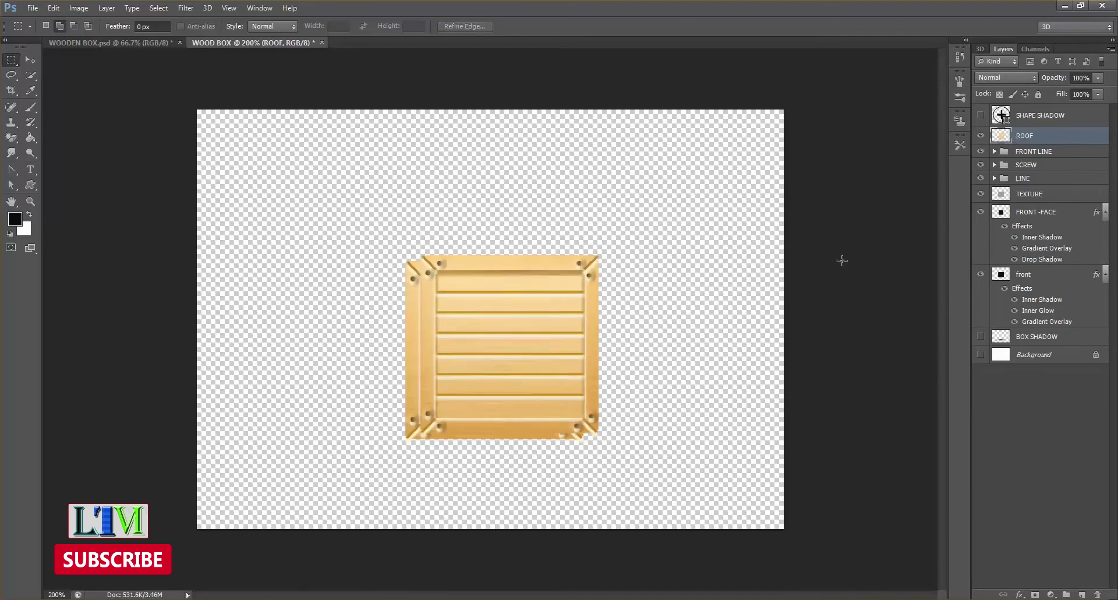
Move the ROOF copy above the crate, show both shadows and Background, and stack ROOF on top.
left_click(29, 61)
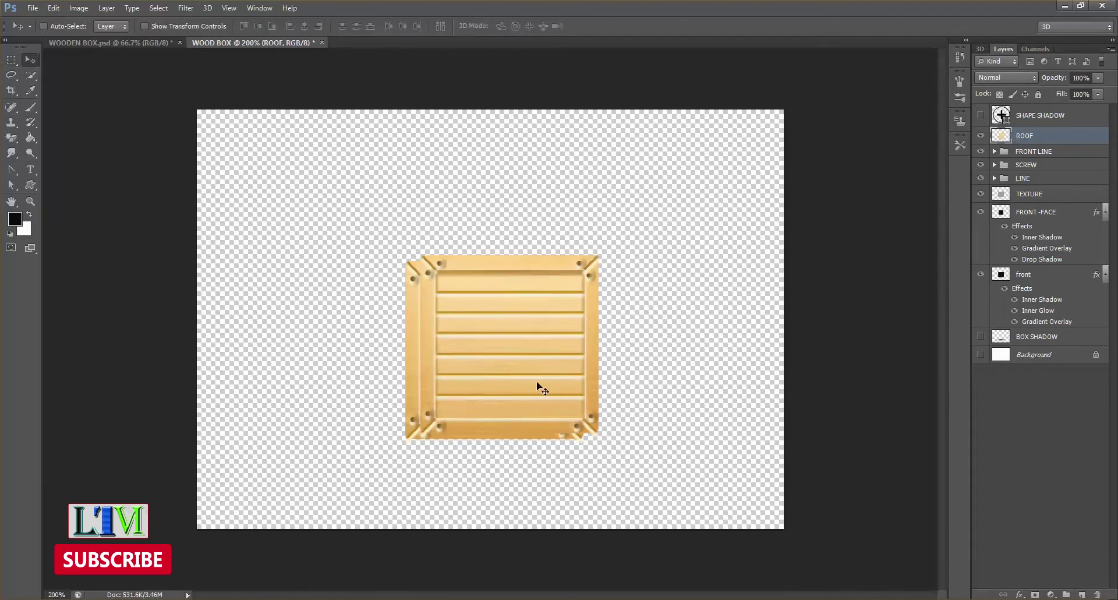
left_click_drag(539, 387, 571, 260)
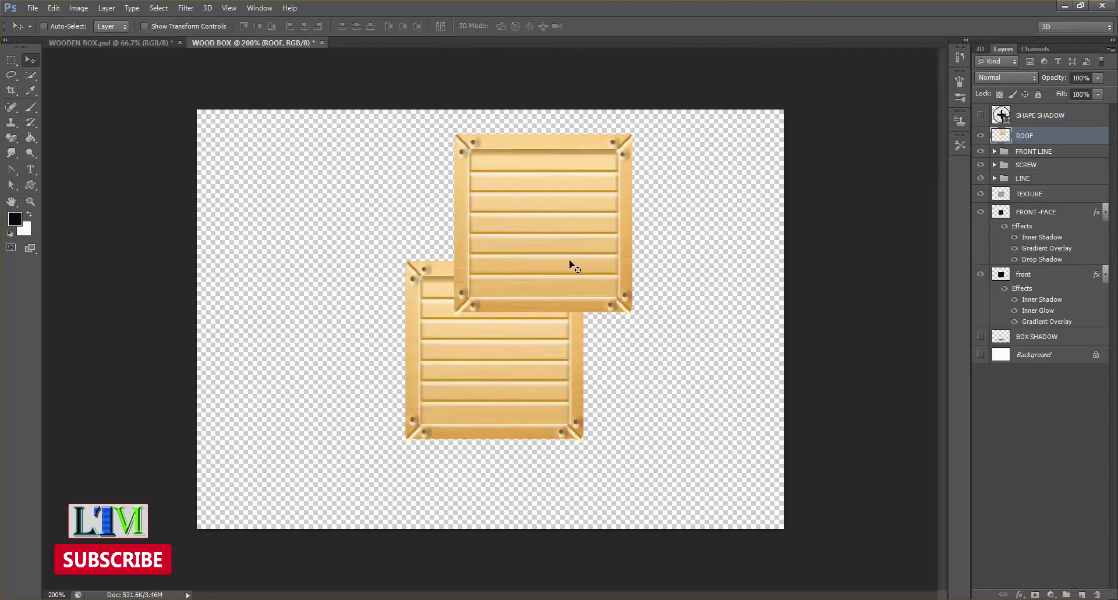
left_click(980, 116)
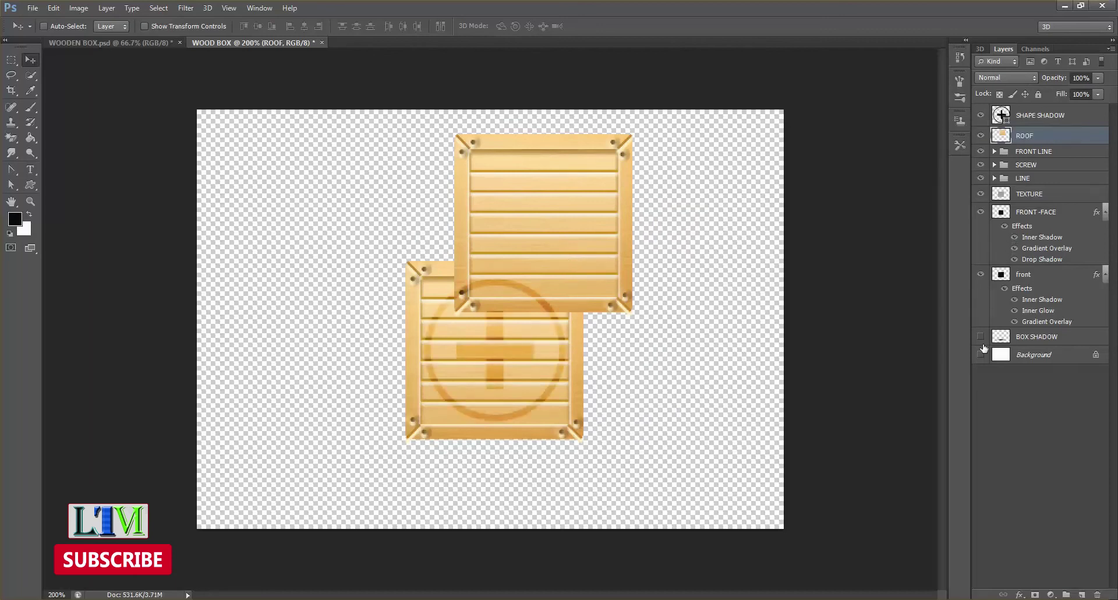
left_click(980, 336)
left_click(981, 354)
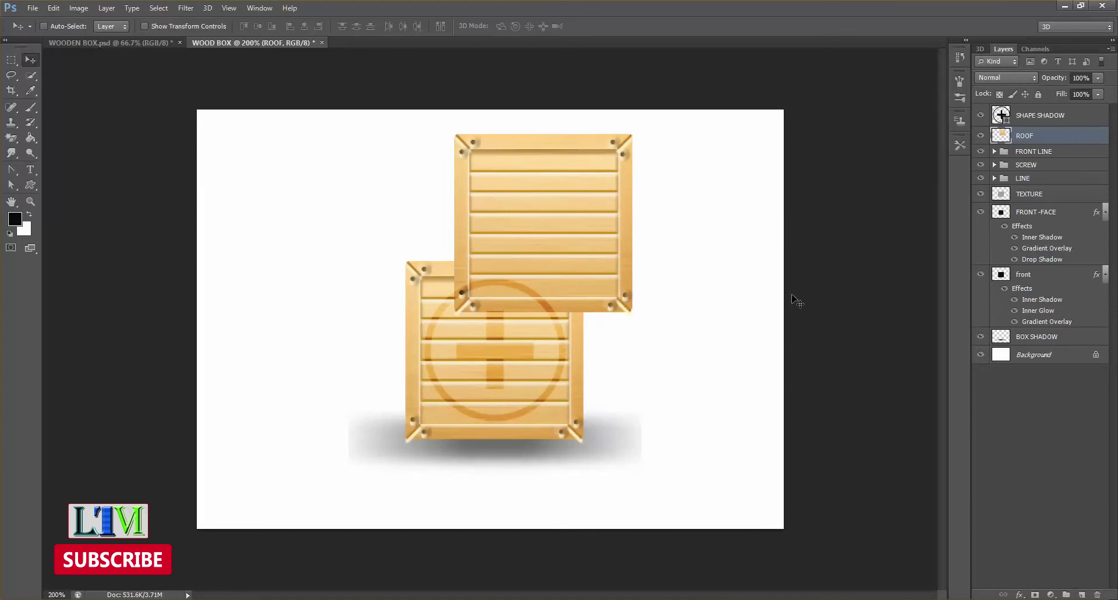
left_click_drag(1037, 141, 1030, 111)
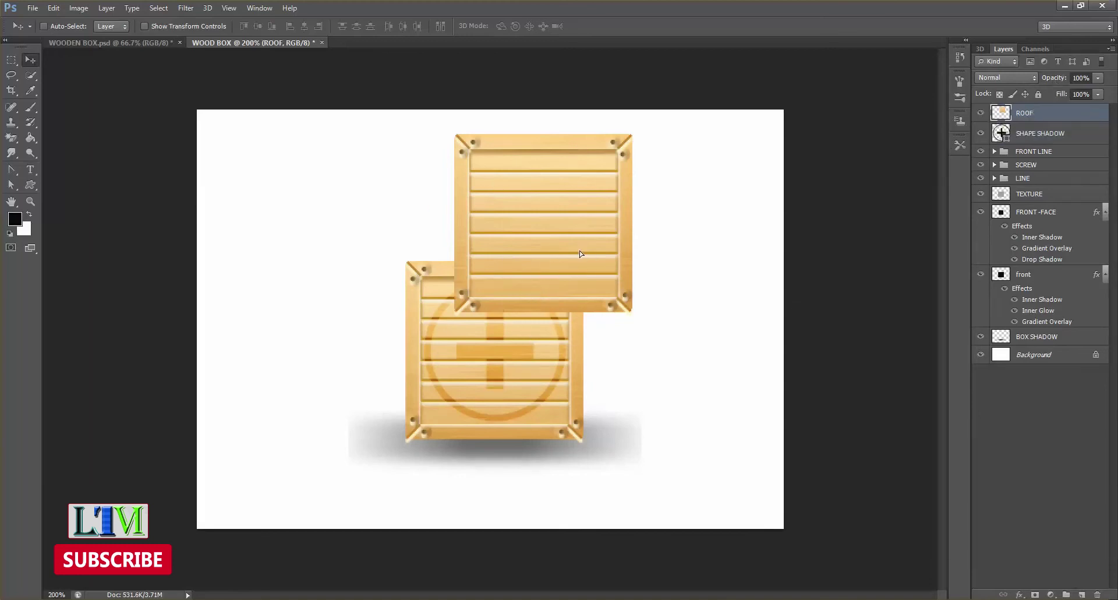
left_click_drag(579, 253, 522, 255)
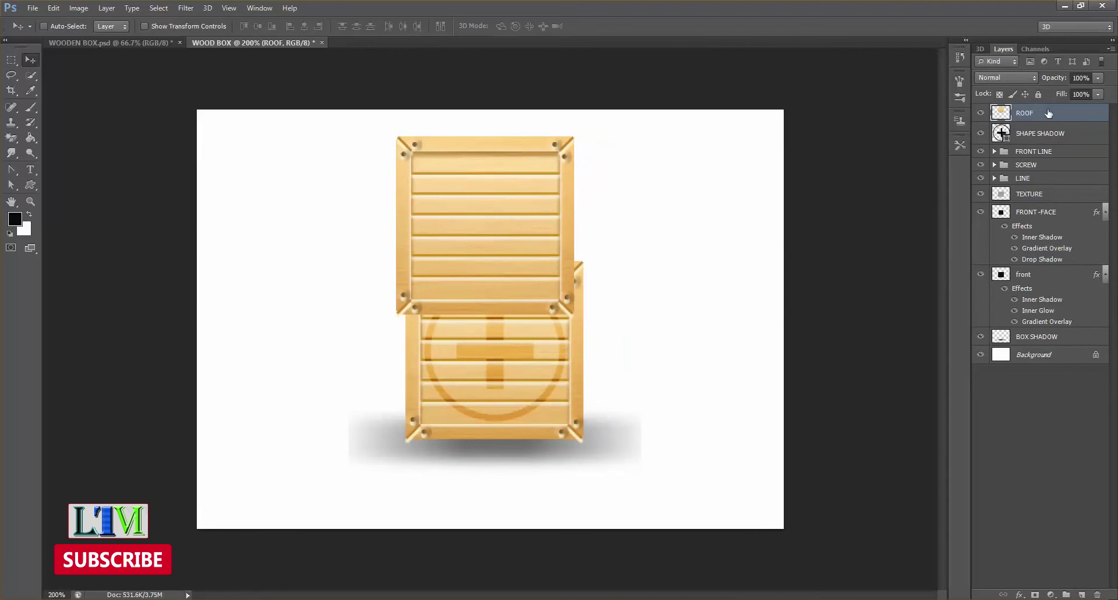
Squash the roof copy to about 55% height and seat it on the crate's top.
key("ctrl+t")
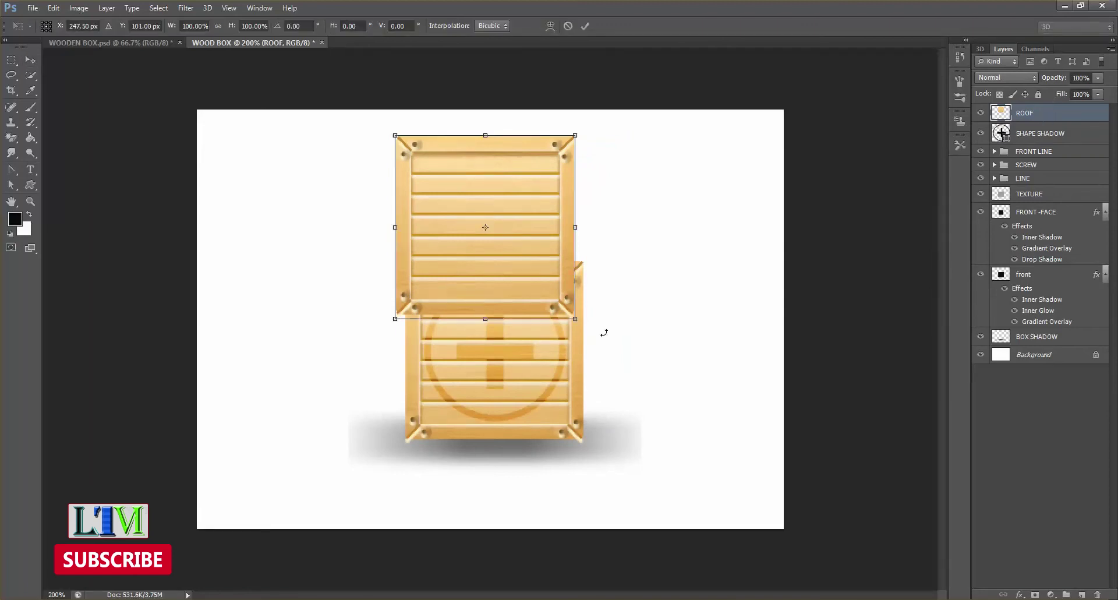
left_click_drag(483, 317, 485, 235)
left_click_drag(511, 194, 520, 217)
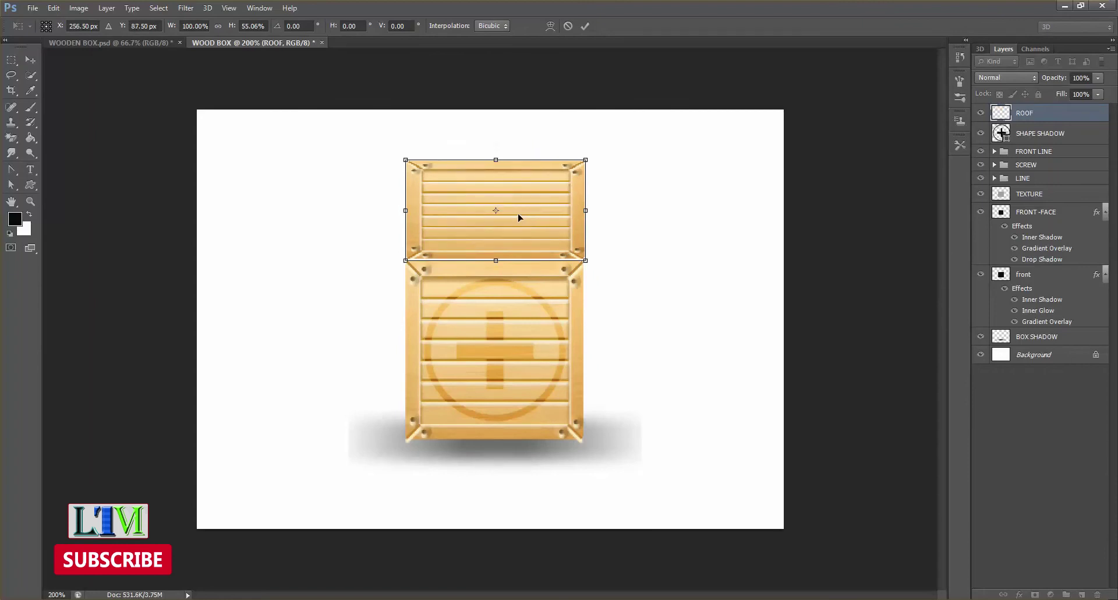
key("Down")
key("Down")
key("Left")
key("Up")
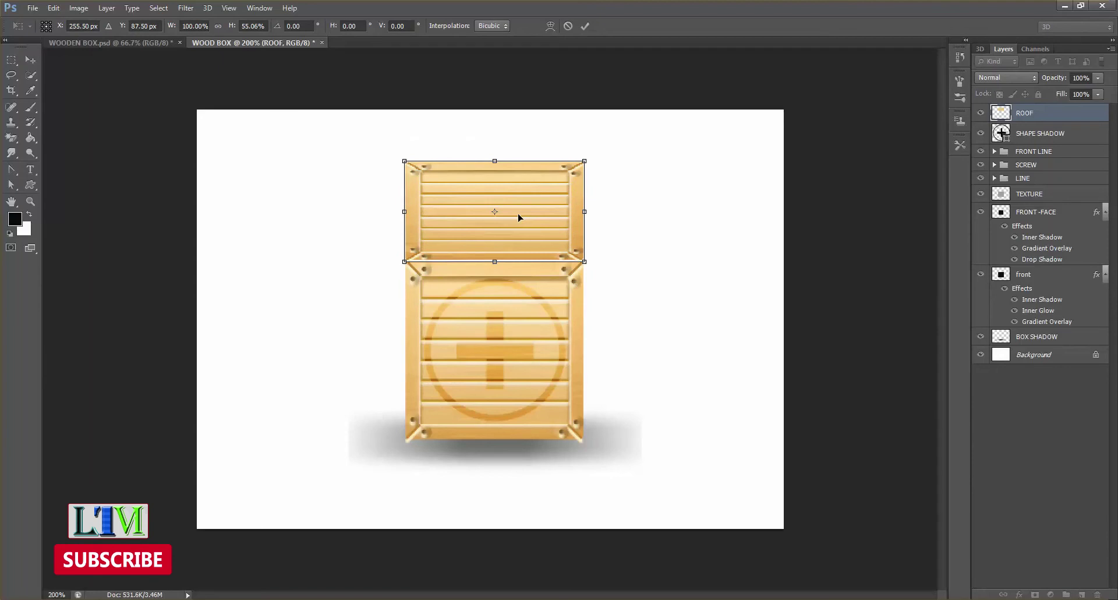
key("Return")
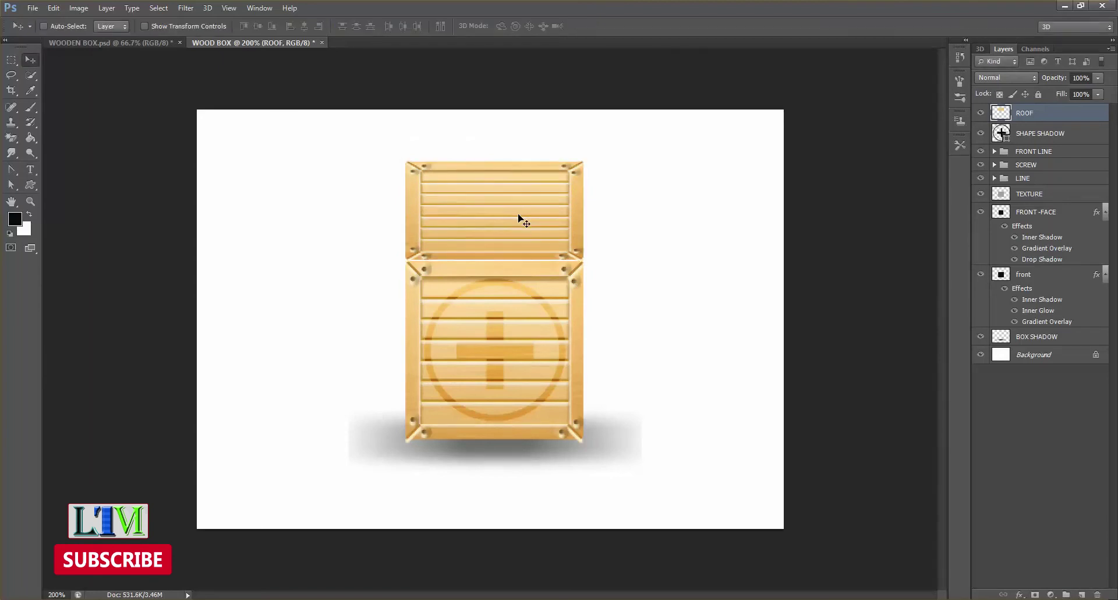
Nudge the roof down a couple of pixels so it sits snugly on the crate.
key("ctrl+t")
key("Down")
key("Down")
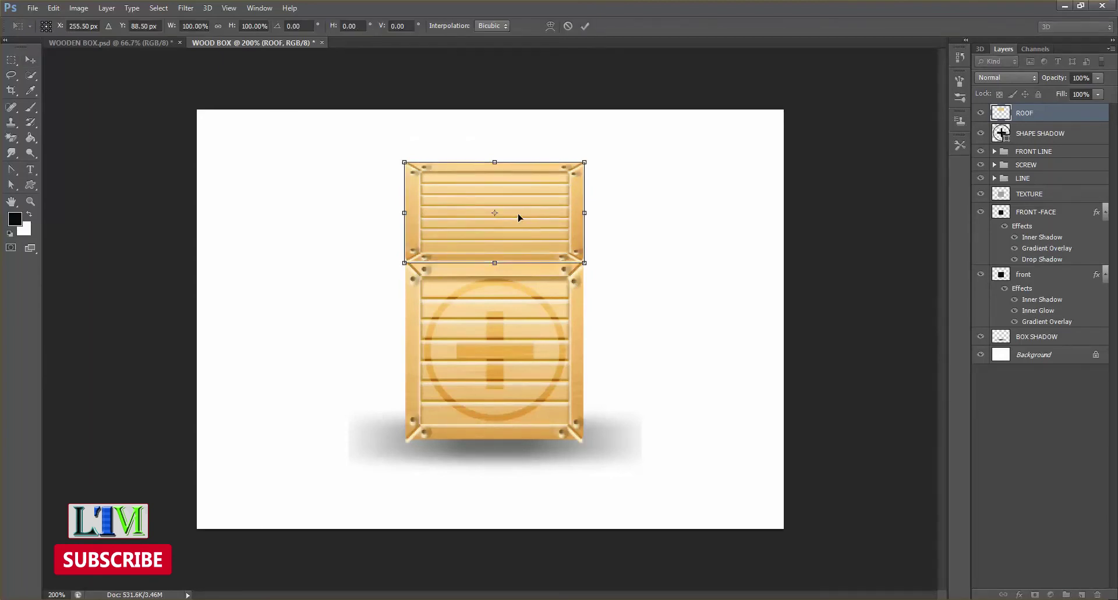
key("Return")
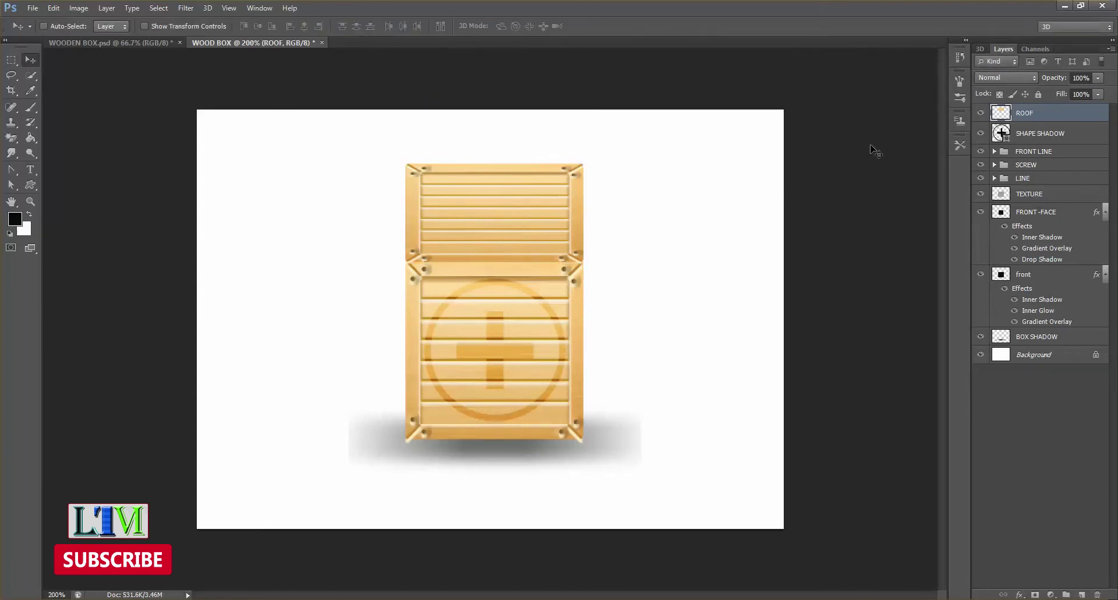
key("ctrl+t")
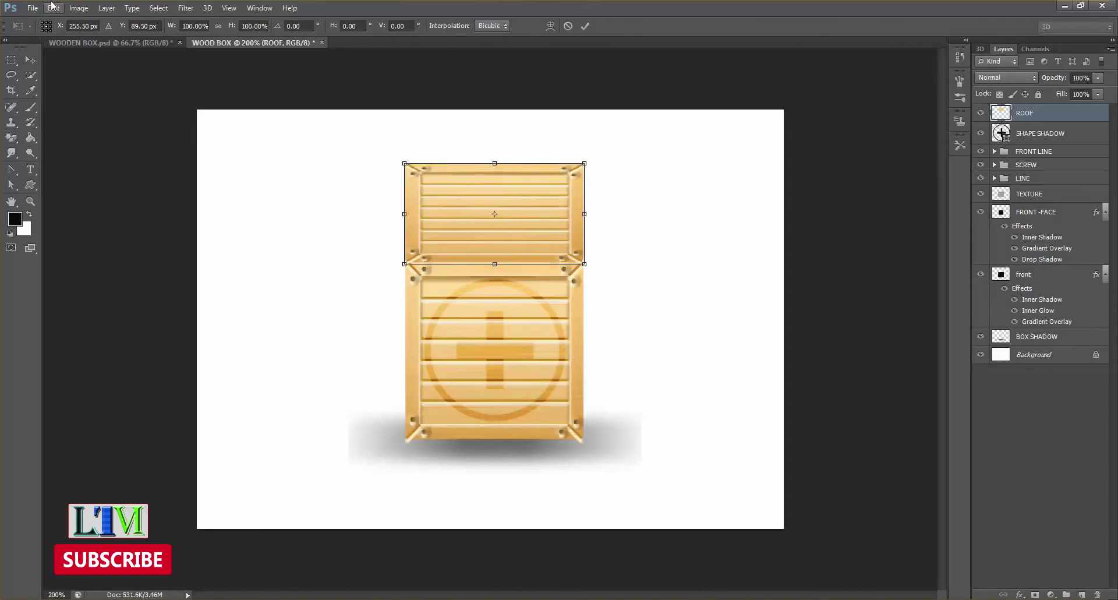
Apply a Perspective transform pulling the roof's top corners inward.
left_click(71, 8)
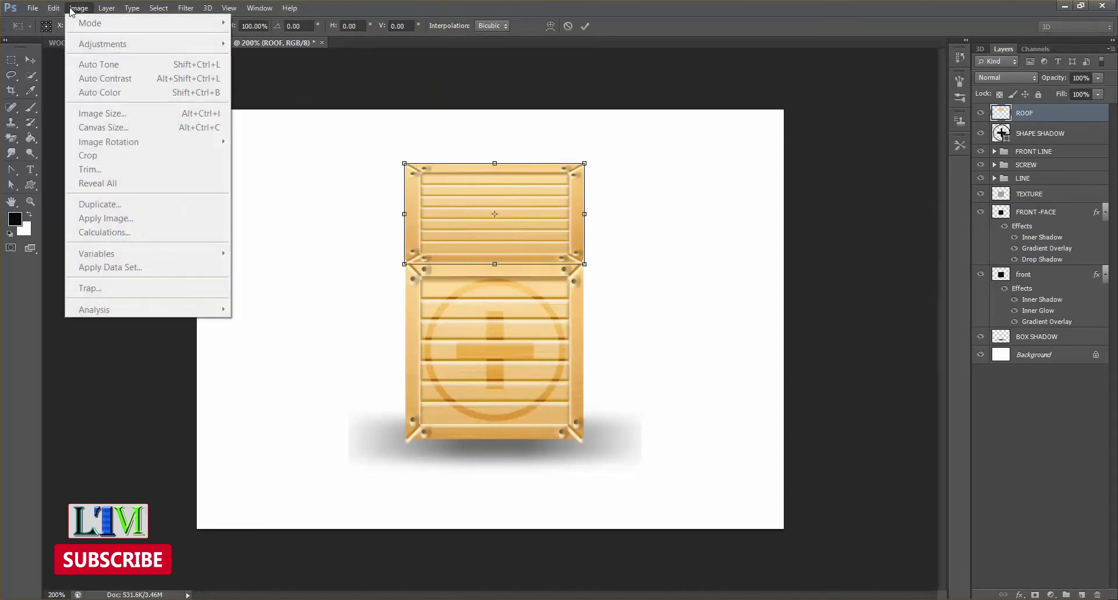
mouse_move(54, 8)
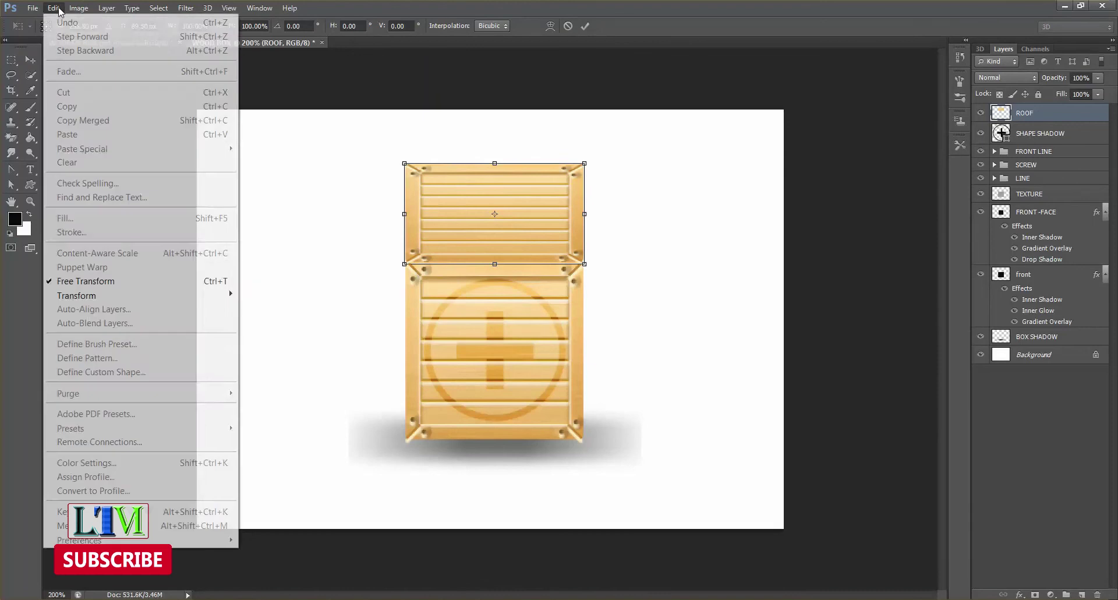
mouse_move(106, 295)
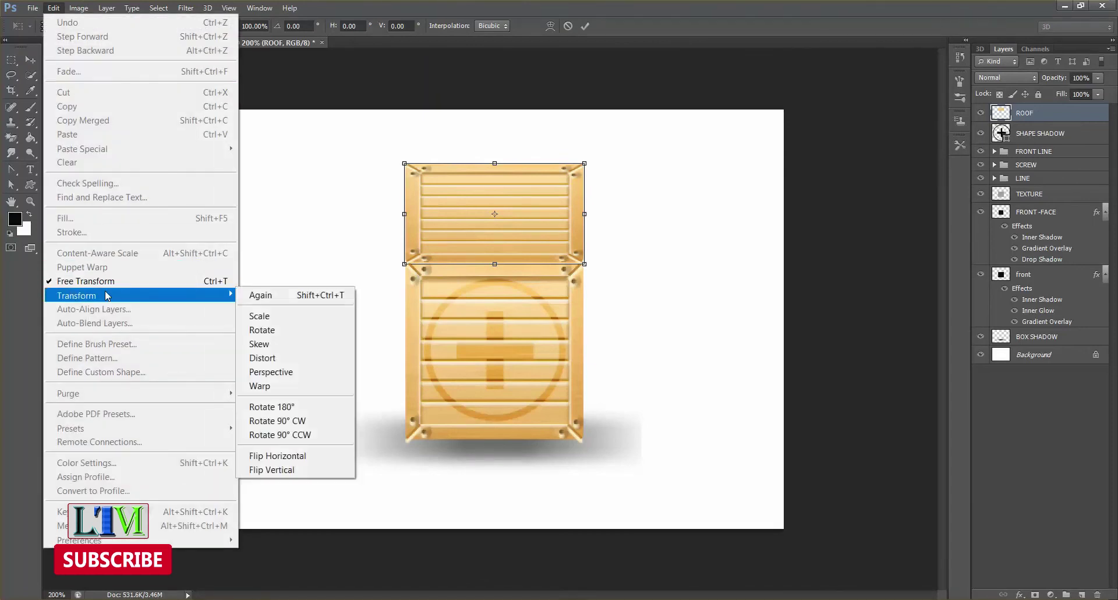
left_click(302, 372)
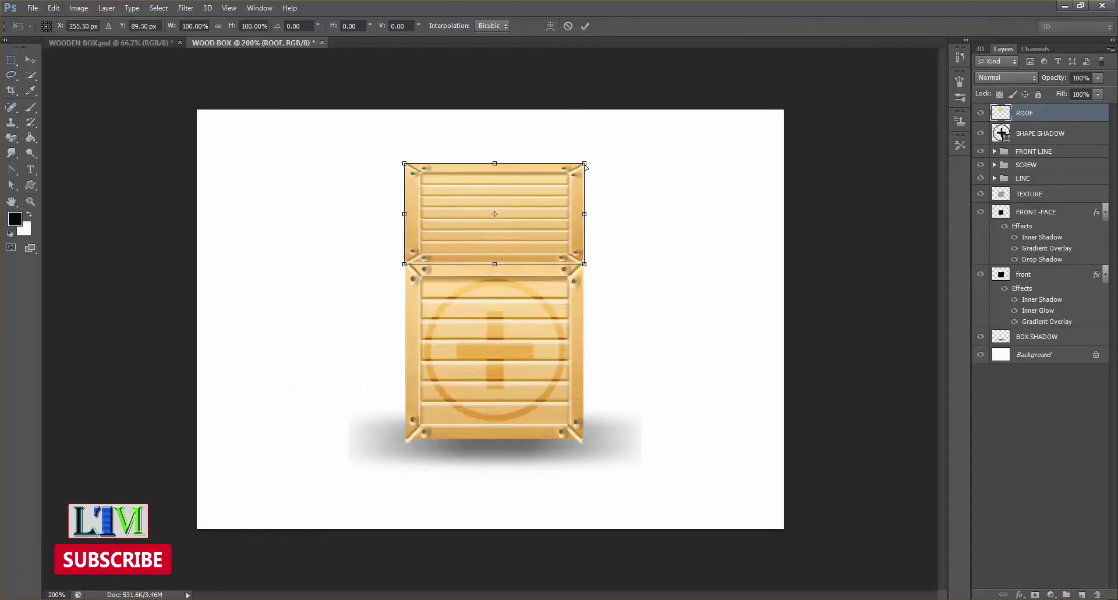
left_click_drag(584, 163, 550, 163)
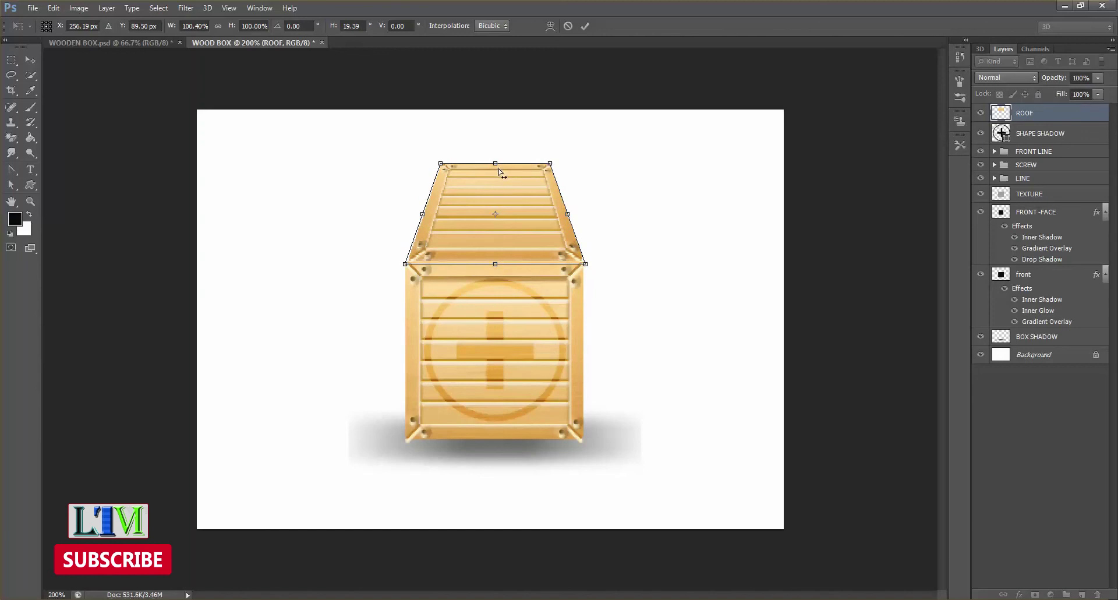
key("Return")
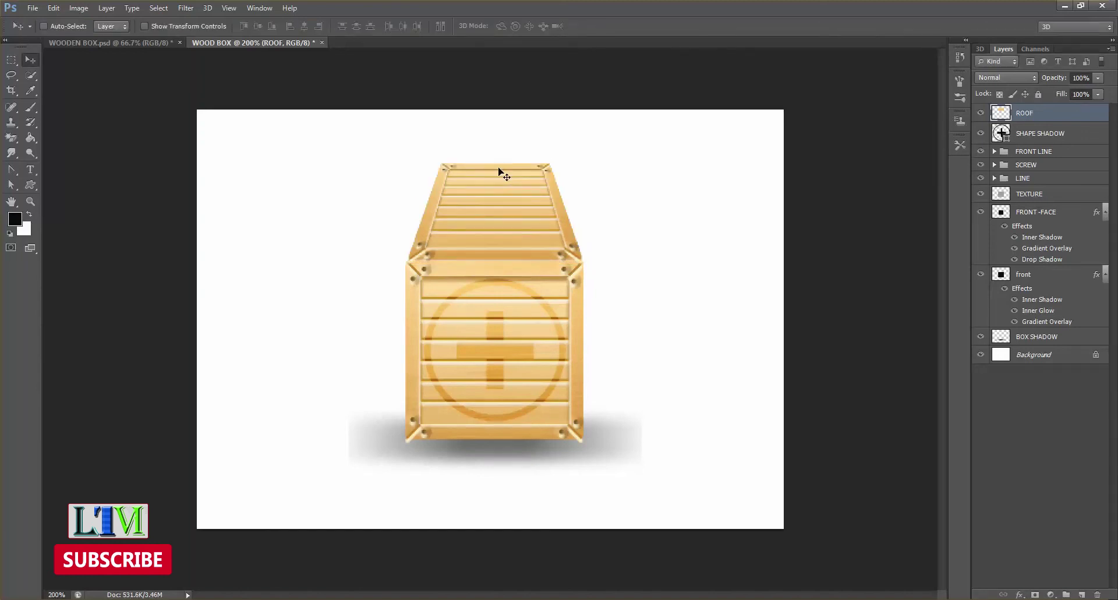
Shorten the tapered roof from its top edge and nudge it slightly left.
key("ctrl+t")
left_click_drag(494, 163, 493, 184)
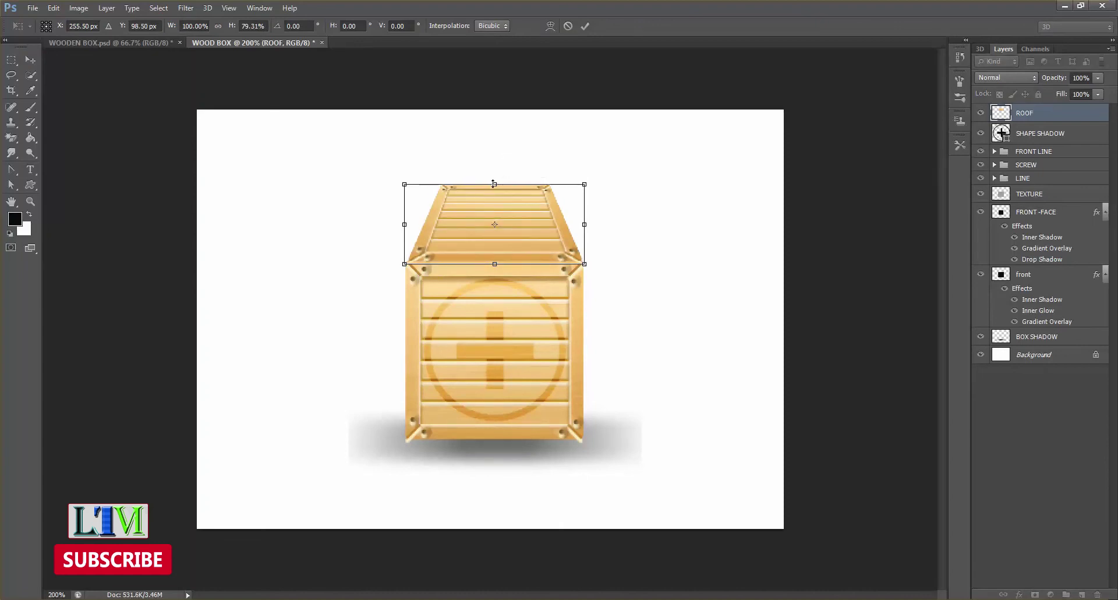
key("Left")
key("Left")
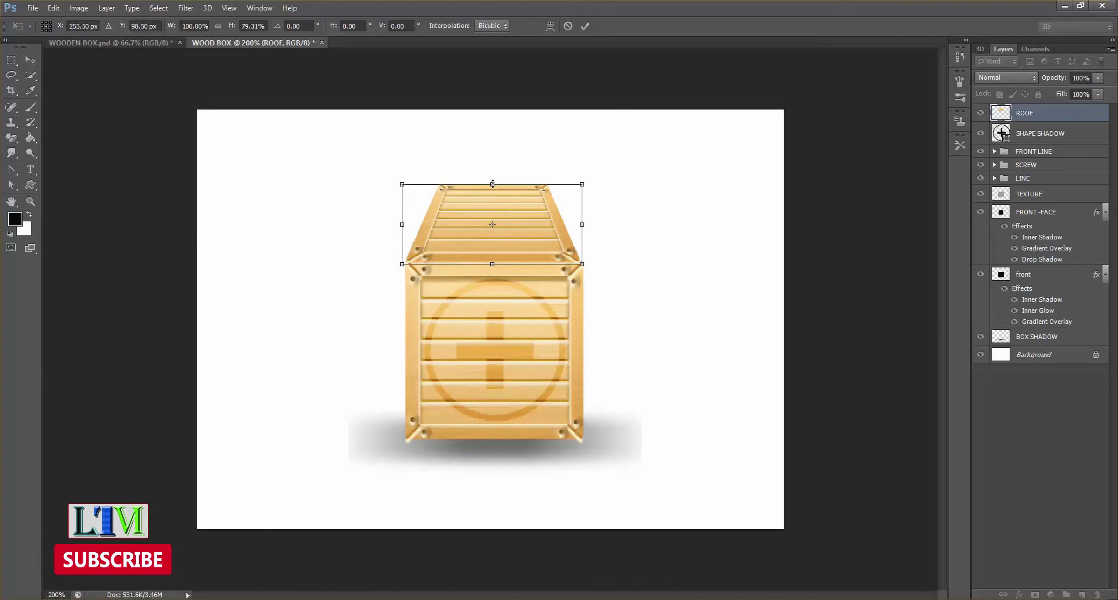
key("Return")
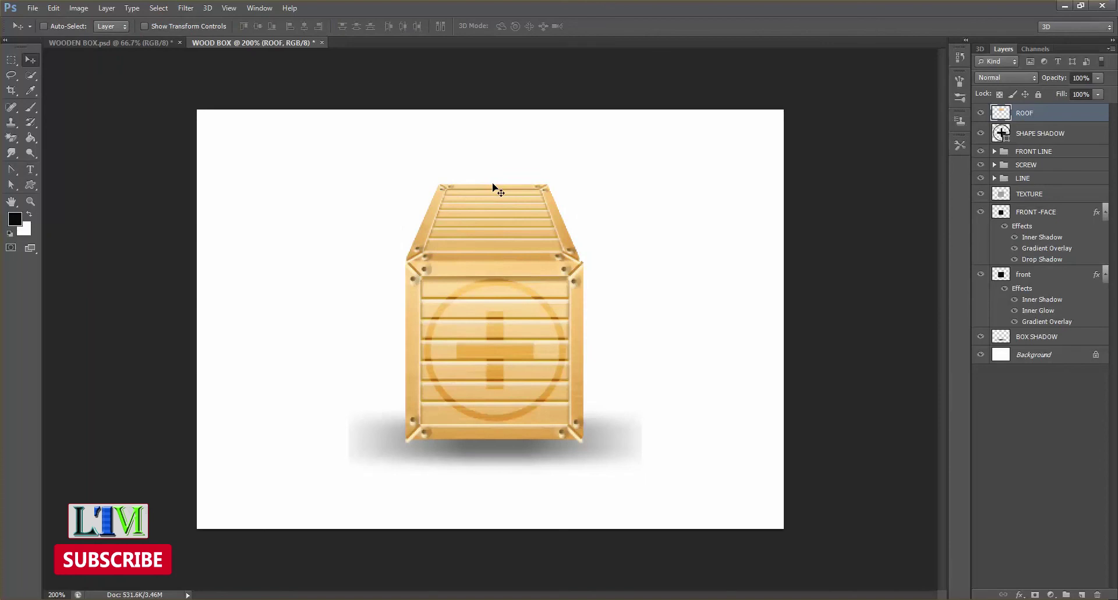
key("ctrl+t")
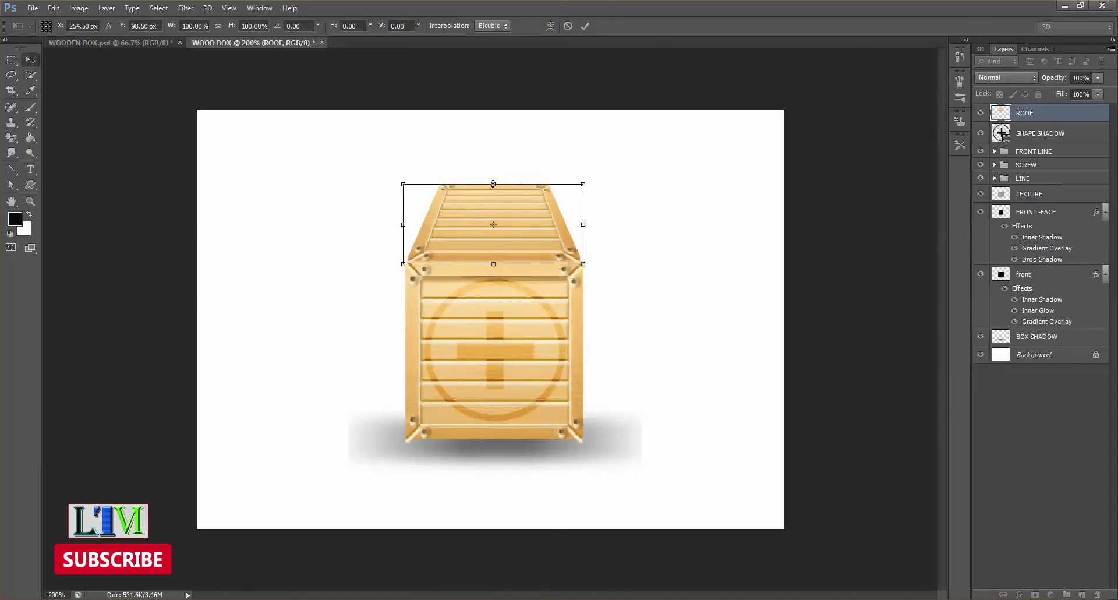
key("Return")
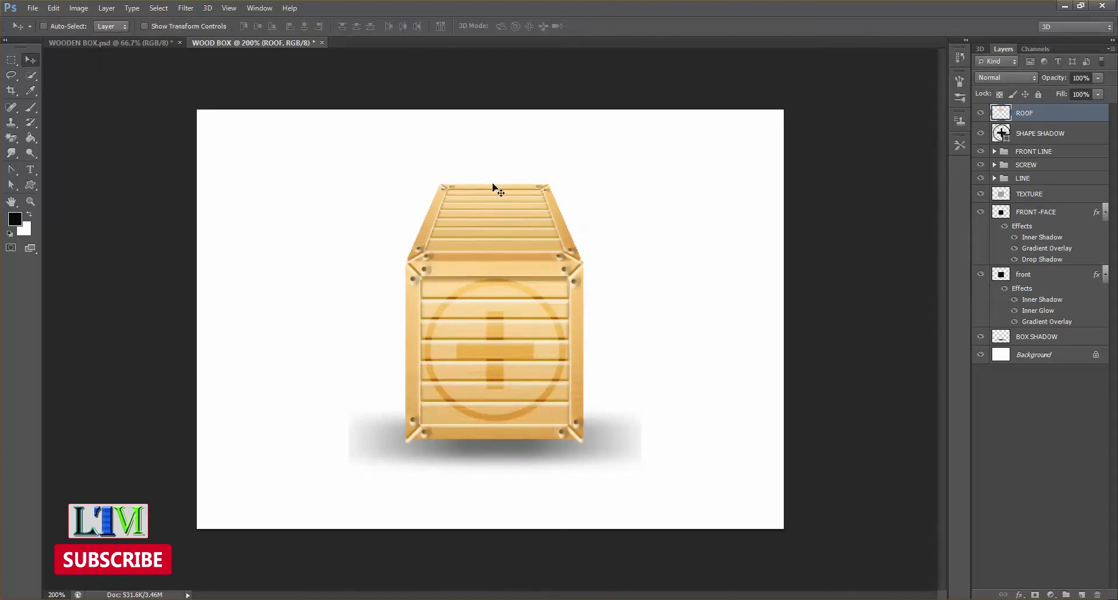